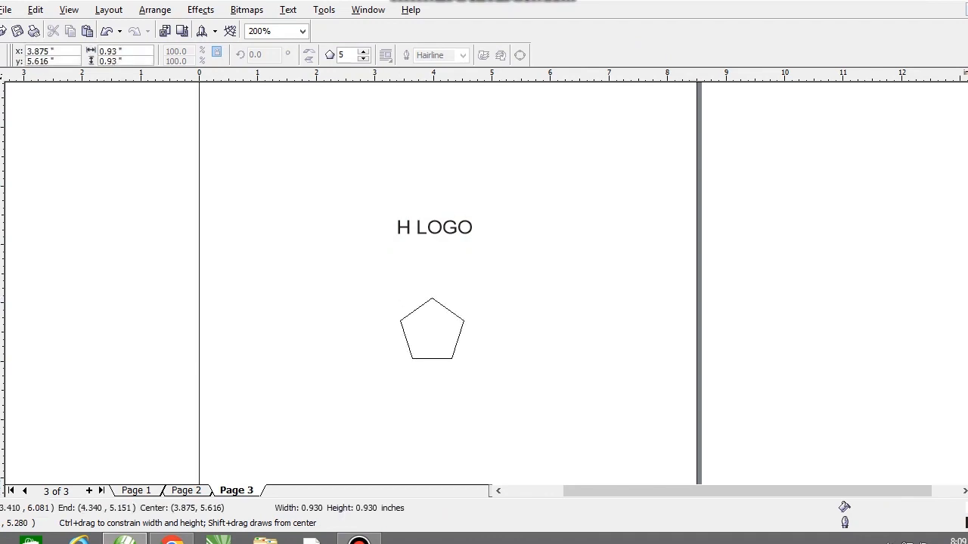
Set the polygon's number of sides to 6 and move the hexagon centrally under the H LOGO text.
double_click(342, 55)
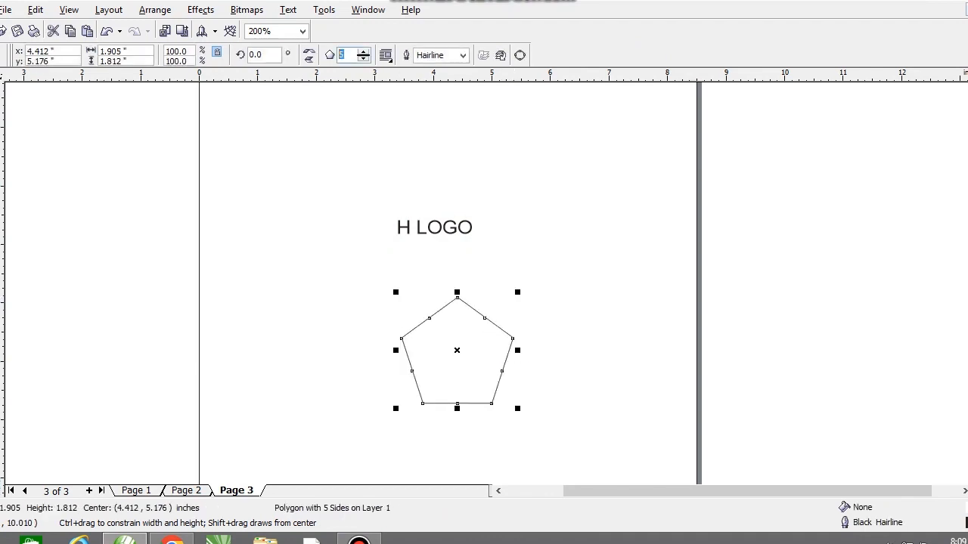
type("6")
key("Return")
key("space")
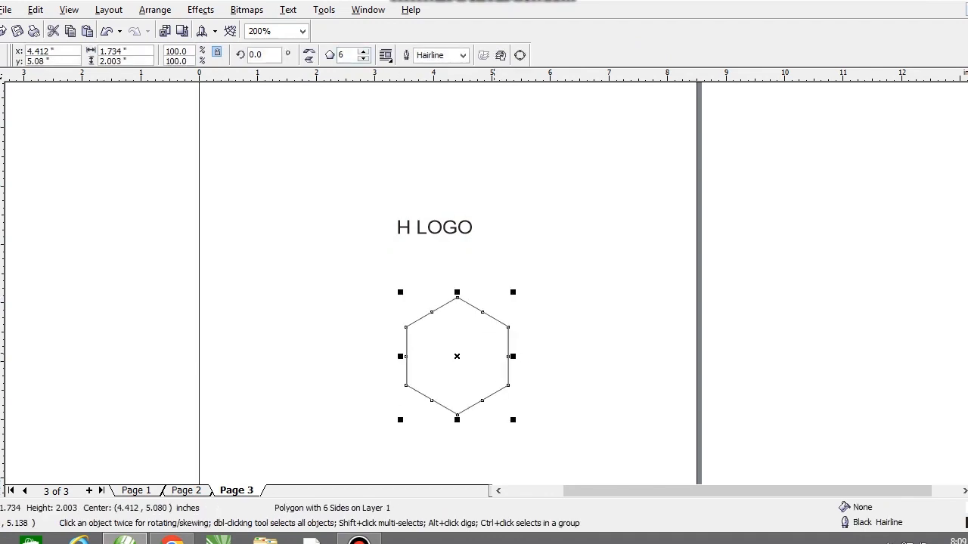
left_click_drag(492, 350, 476, 337)
Draw a horizontal freehand line about 4.94 inches long across the middle of the hexagon.
key("F5")
left_click(291, 341)
left_click(581, 348, "ctrl")
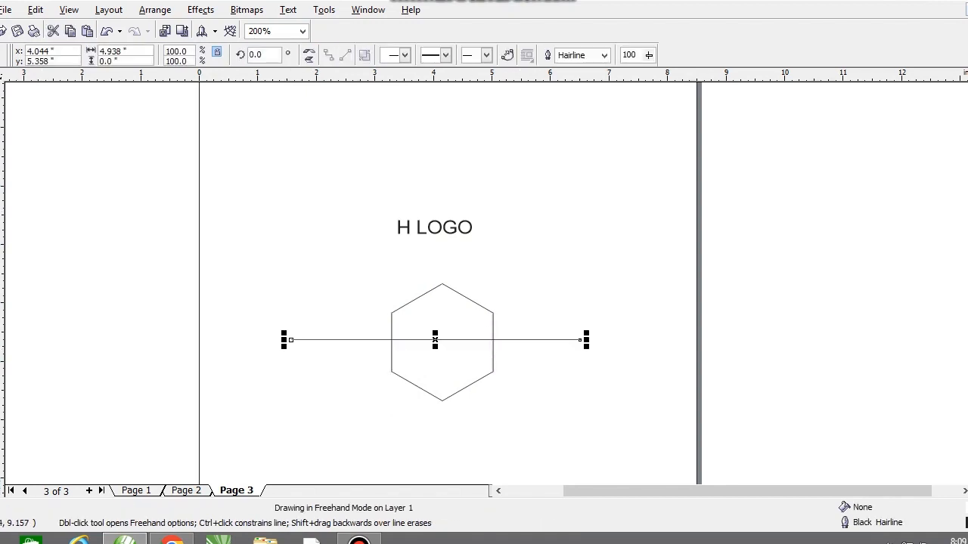
key("space")
left_click_drag(491, 340, 484, 356)
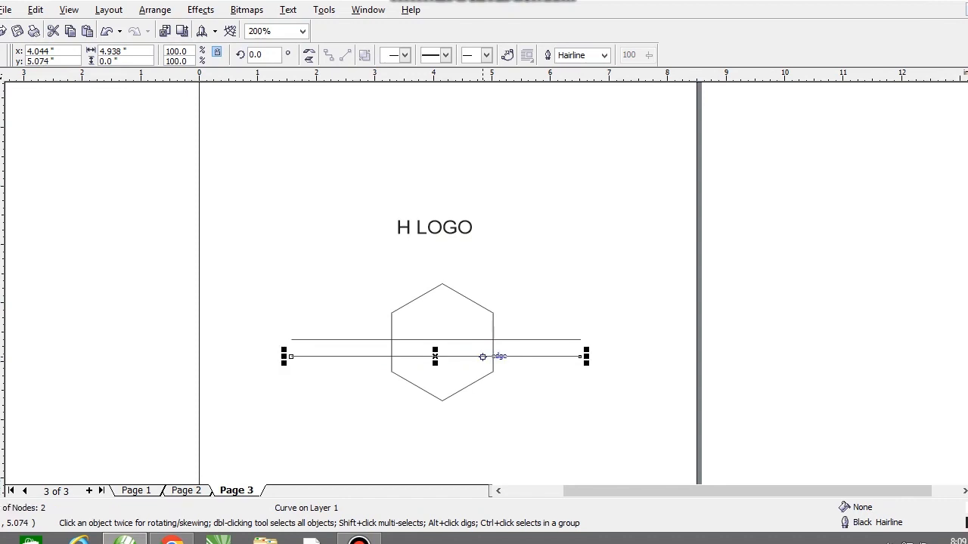
scroll(476, 356, "up", 1)
key("ctrl+z")
Copy the horizontal line about 0.23 inches below and repeat the duplication to build a stack of evenly spaced parallel lines.
left_click_drag(493, 250, 494, 278)
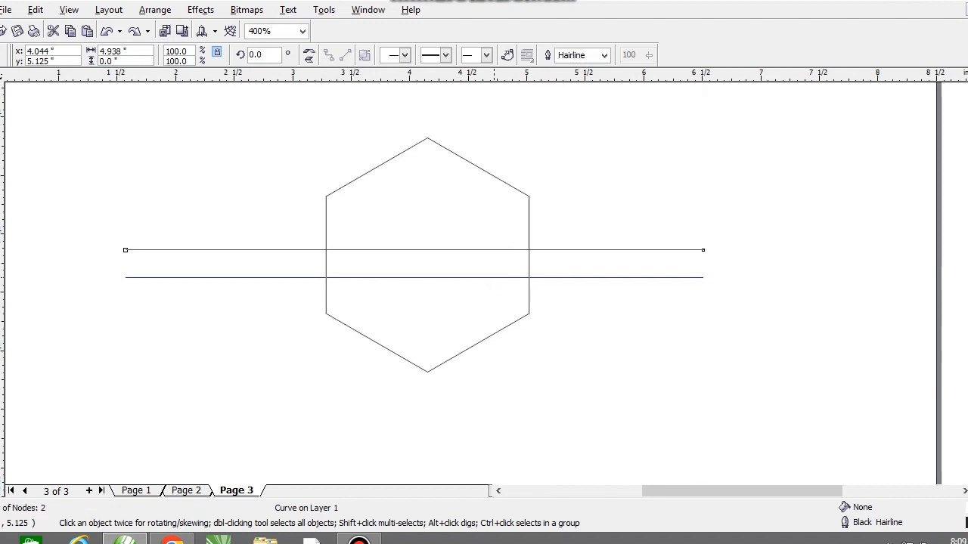
scroll(495, 277, "down", 2)
key("ctrl+r")
key("ctrl+r")
key("ctrl+r")
key("ctrl+r")
key("ctrl+r")
key("ctrl+r")
key("ctrl+r")
key("ctrl+r")
key("ctrl+r")
key("ctrl+r")
key("ctrl+r")
key("ctrl+r")
key("ctrl+r")
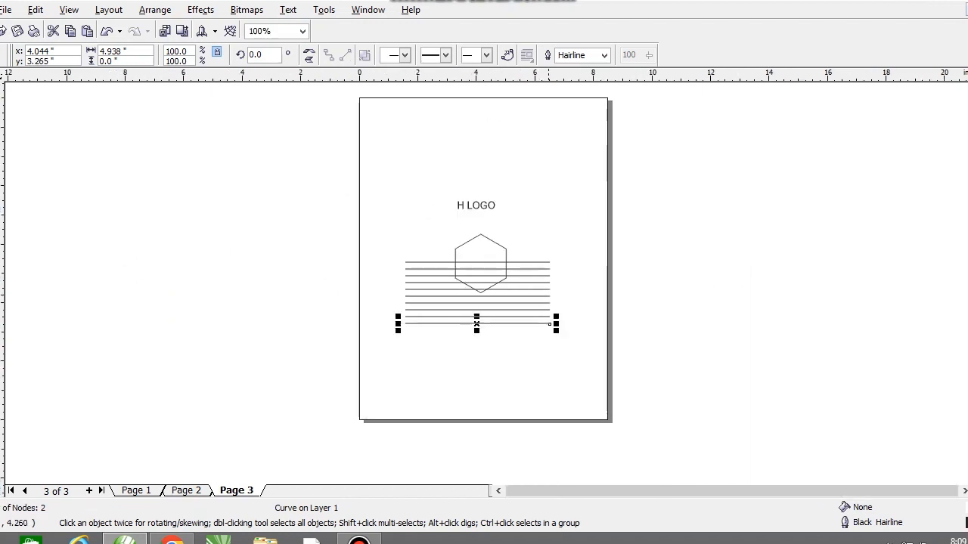
Group all the parallel lines and rotate the group so the lines run vertically over the hexagon.
left_click_drag(595, 394, 371, 252)
key("ctrl+g")
left_click(548, 278)
left_click_drag(552, 223, 531, 357)
scroll(488, 233, "up", 2)
scroll(527, 279, "down", 2)
Place a copy of the vertical line group beside the original, rotated to 210 degrees.
left_click_drag(517, 248, 560, 280)
key("ctrl+z")
left_click_drag(490, 277, 670, 359)
right_click(575, 281)
left_click(575, 280)
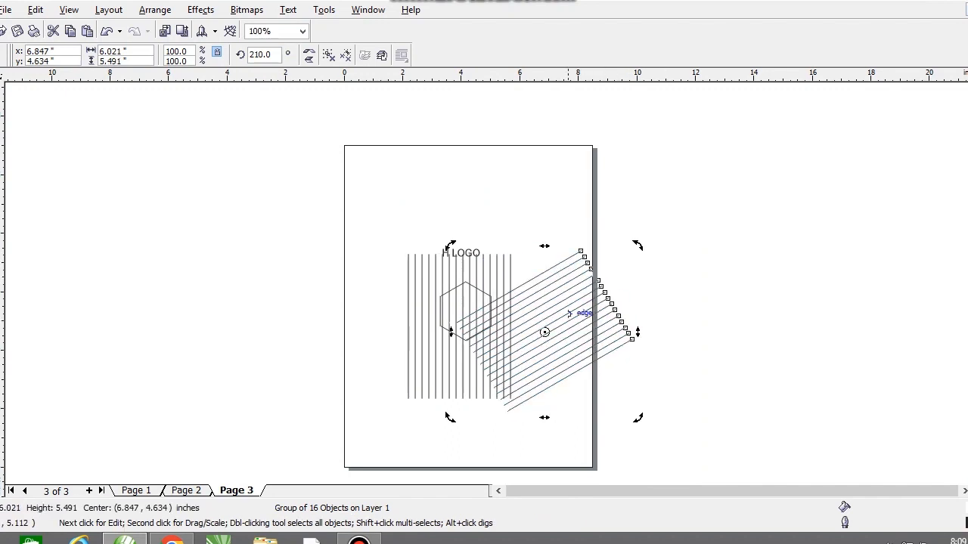
Align the centers of the slanted and vertical line groups horizontally and vertically to form a grid.
scroll(470, 290, "up", 1)
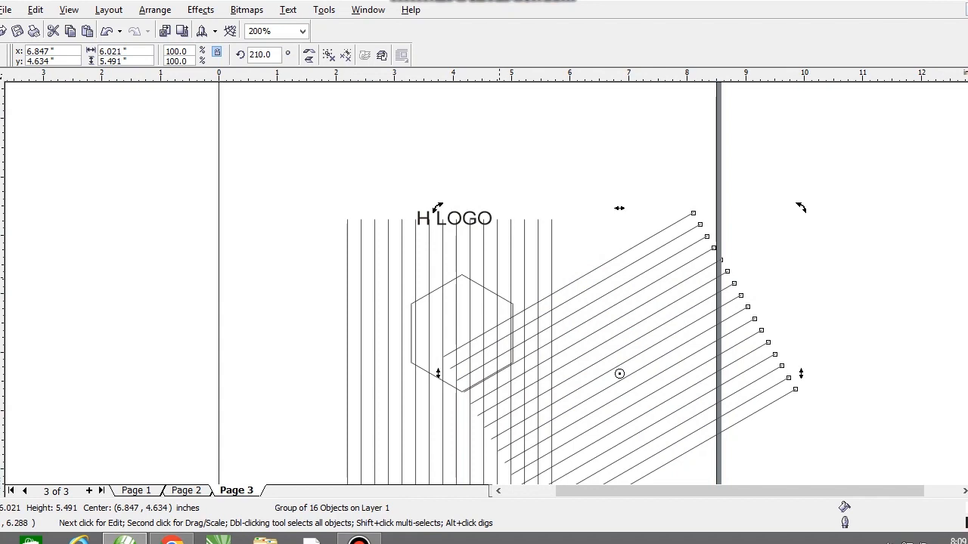
left_click(496, 276, "shift")
key("c")
key("e")
key("Escape")
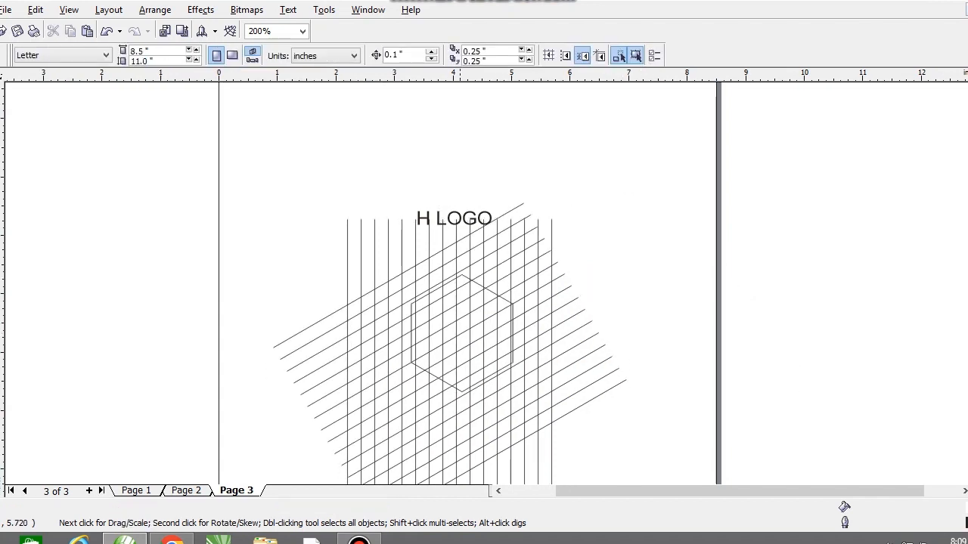
scroll(404, 303, "up", 1)
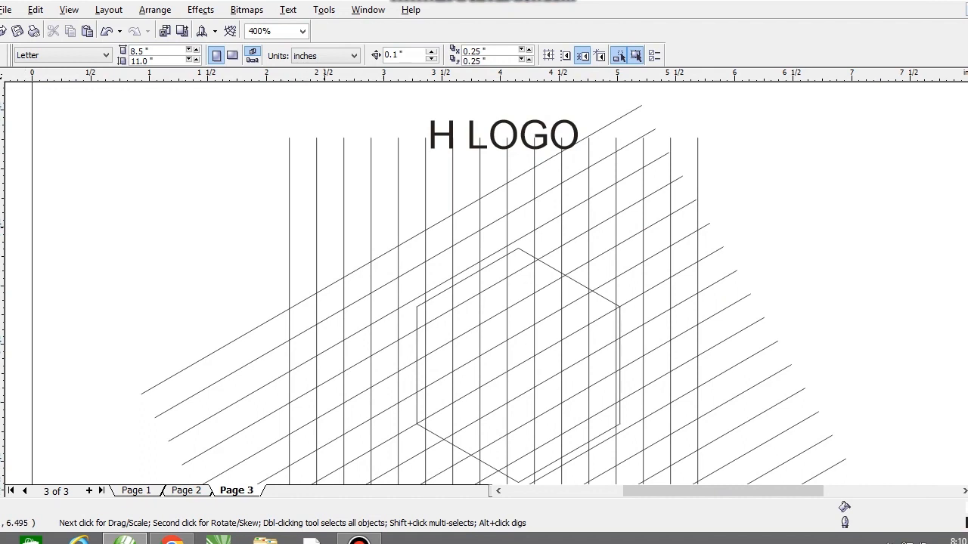
left_click_drag(561, 252, 561, 237)
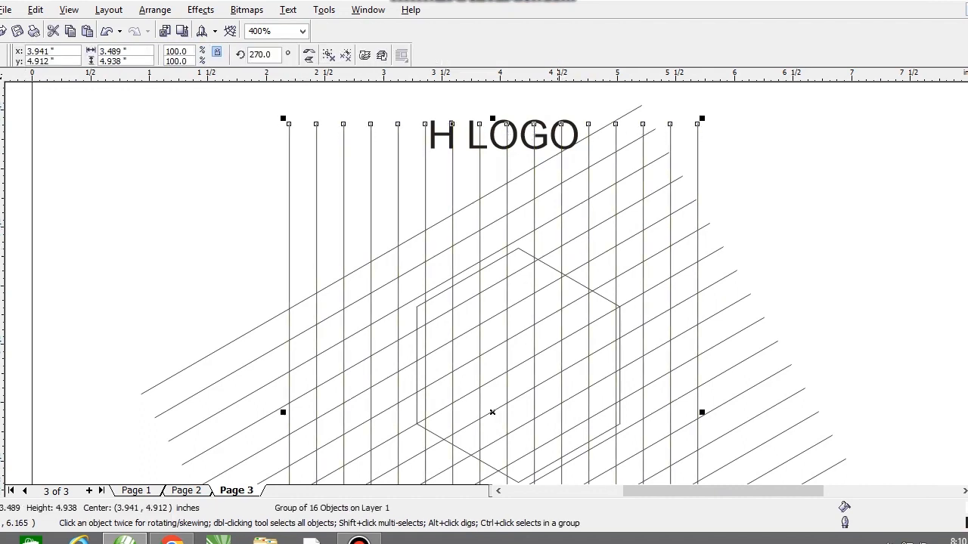
key("ctrl+z")
Move both line groups up together so a slanted line coincides with the hexagon's lower-right edge.
left_click(704, 220, "shift")
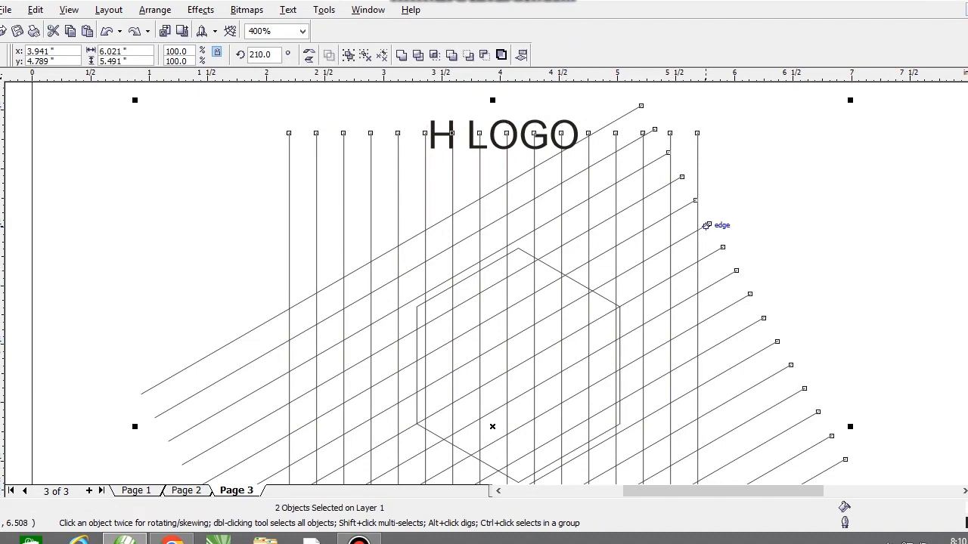
left_click_drag(704, 221, 699, 212)
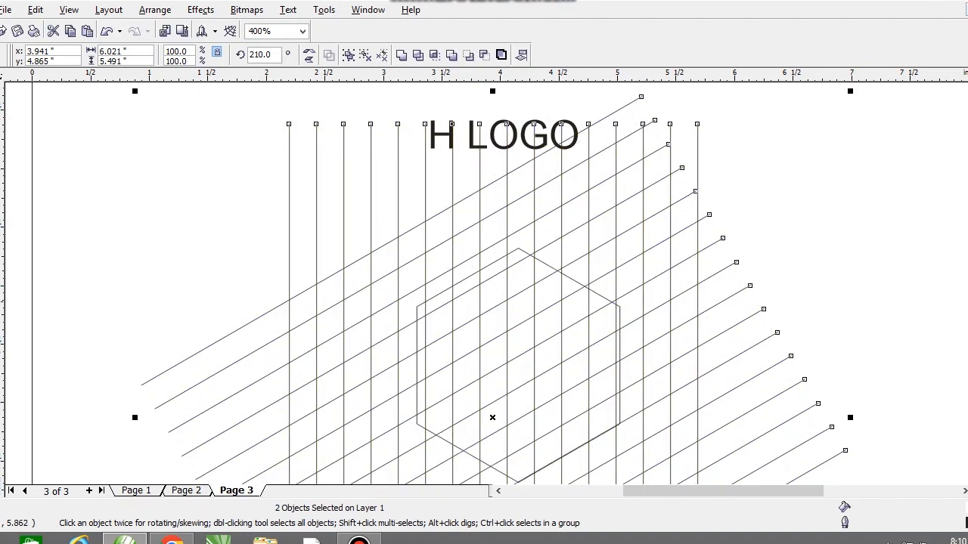
scroll(615, 312, "down", 2)
scroll(446, 317, "up", 2)
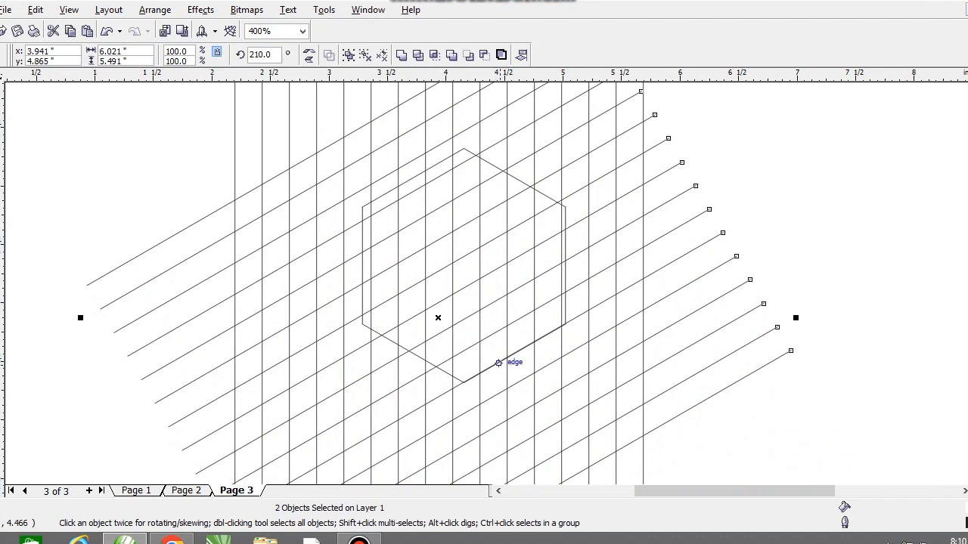
key("ctrl+z")
key("ctrl+shift+z")
Smart-fill five stacked grid cells in the right half of the hexagon with Desert Blue, up to its upper-right edge.
left_click(1, 197)
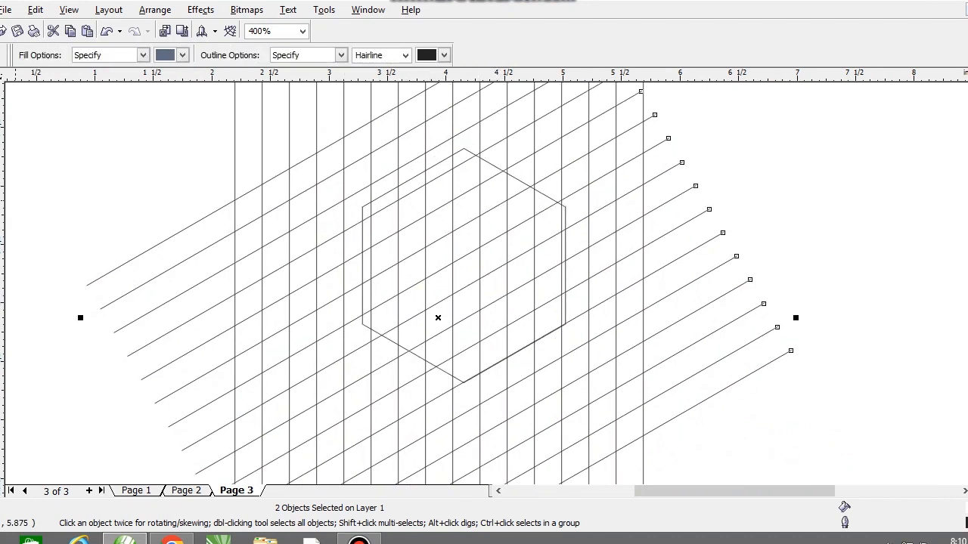
left_click(521, 301)
left_click(521, 270)
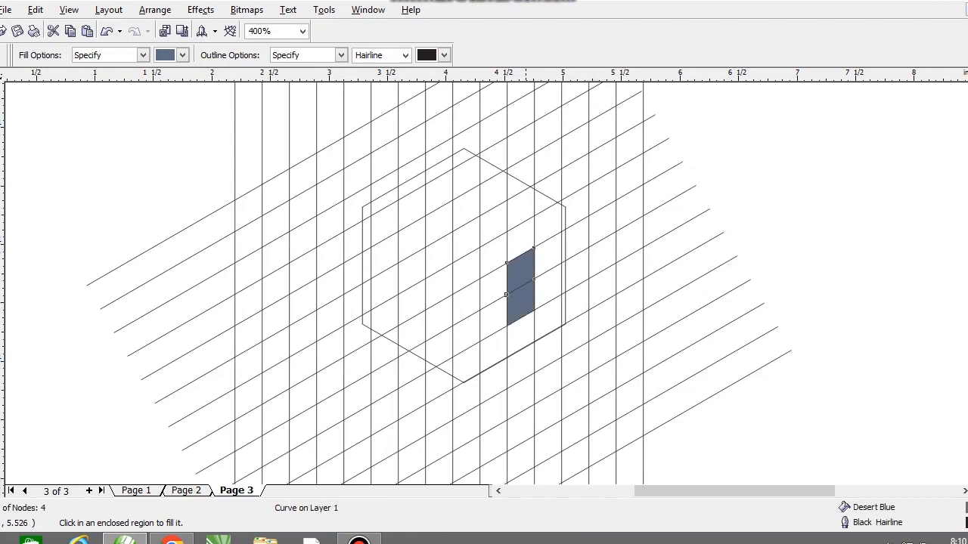
left_click(521, 241)
left_click(521, 211)
left_click(516, 188)
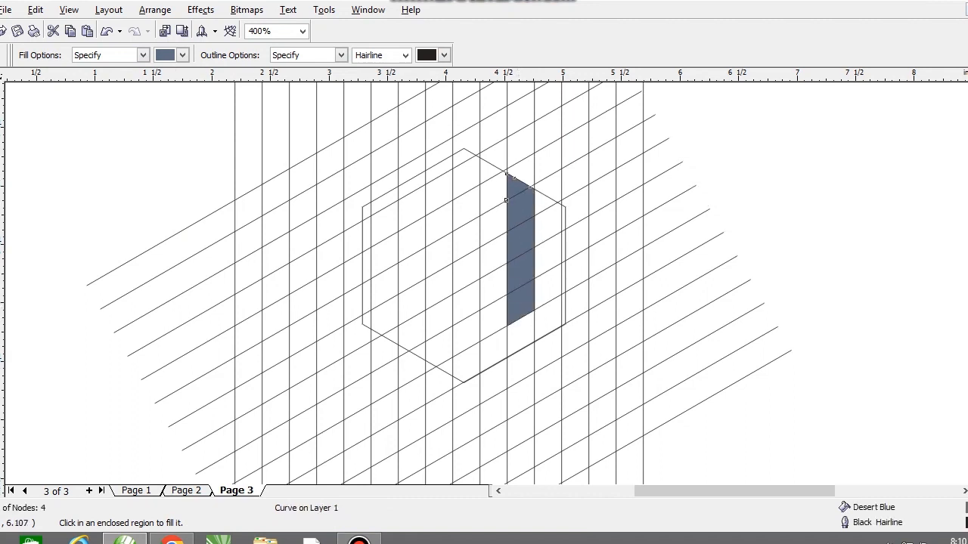
Weld the five stacked blue cells into a single vertical bar.
left_click(2, 115)
left_click(521, 214, "shift")
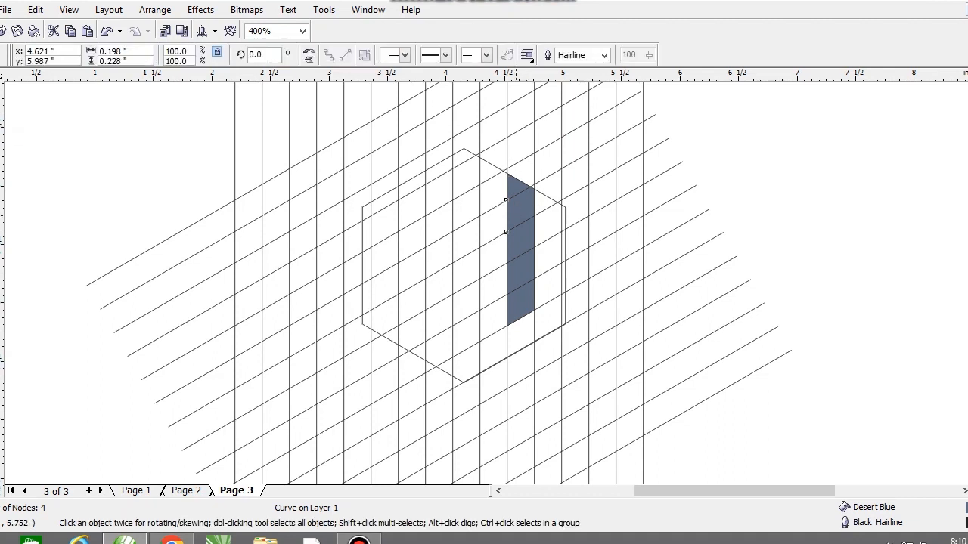
left_click(521, 249, "shift")
left_click(521, 280, "shift")
left_click(521, 310, "shift")
left_click(401, 55)
Copy the blue bar into the left half of the hexagon and mirror the copy horizontally.
left_click_drag(520, 249, 440, 283)
right_click(440, 283)
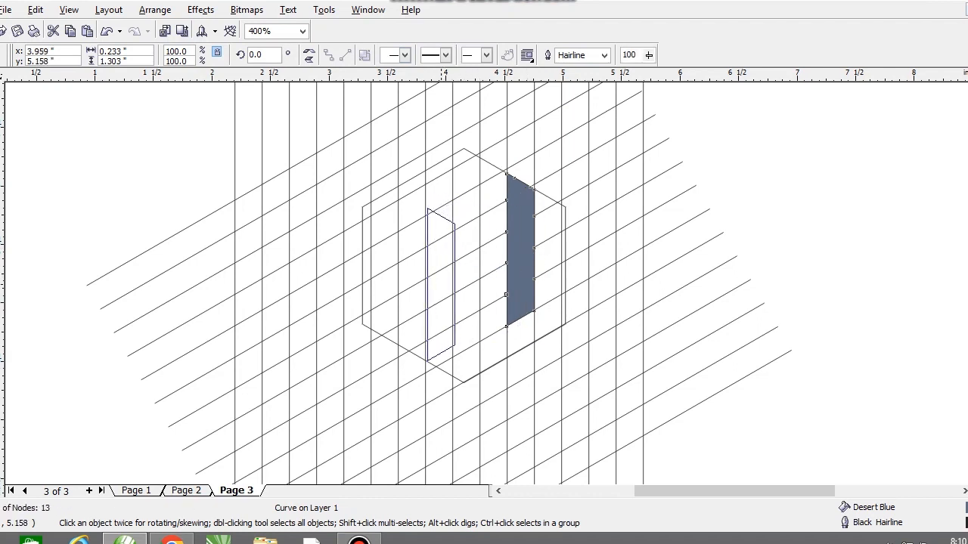
left_click(309, 54)
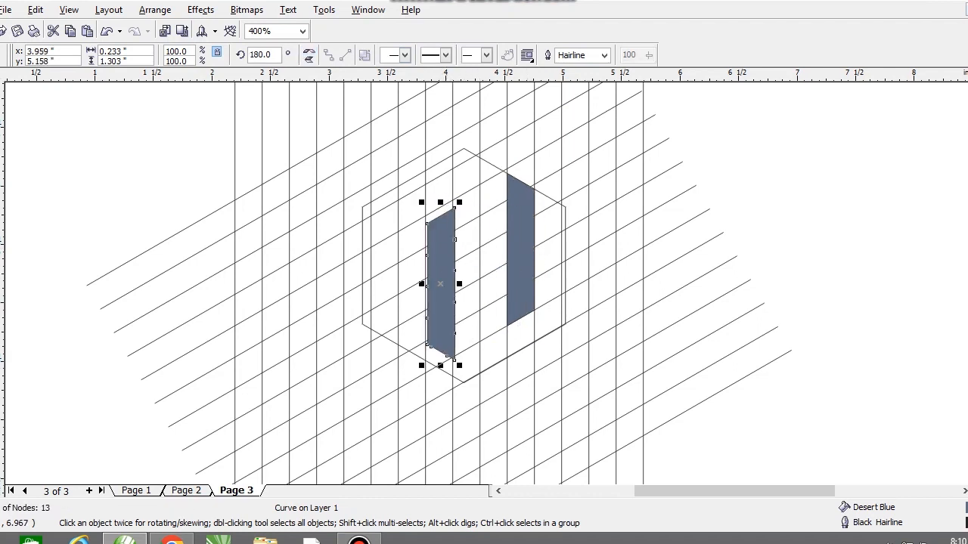
Move the mirrored bar so it fits its grid column and meets the hexagon's lower-left edge.
scroll(384, 468, "up", 1)
left_click_drag(511, 245, 499, 273)
scroll(499, 273, "up", 2)
left_click_drag(420, 288, 437, 297)
scroll(480, 285, "down", 3)
scroll(503, 271, "down", 1)
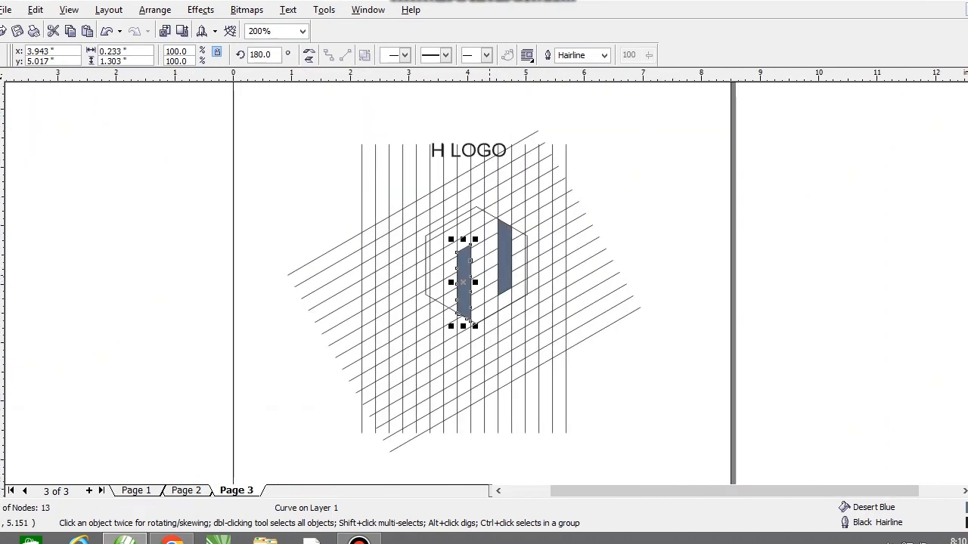
scroll(483, 249, "up", 1)
left_click(519, 264, "shift")
left_click_drag(519, 263, 535, 283)
key("ctrl+z")
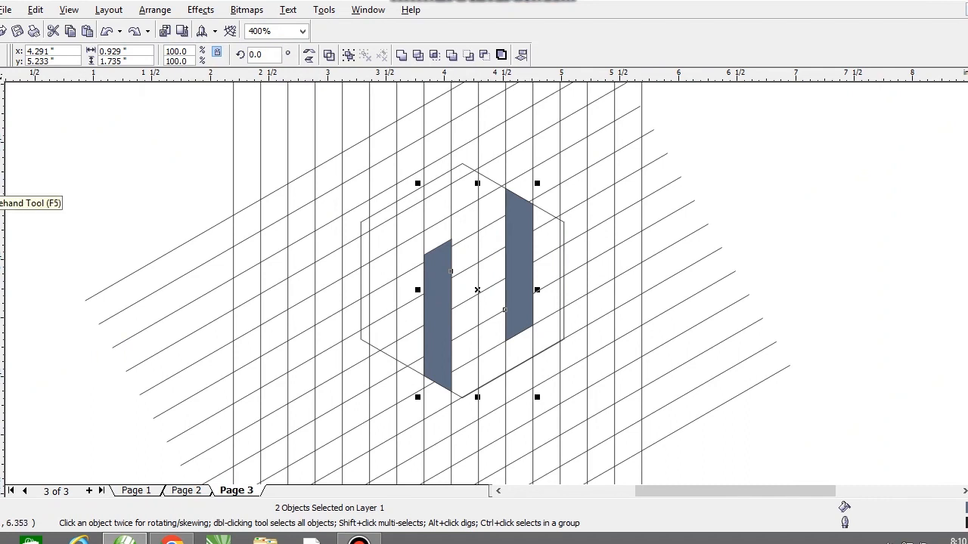
Smart-fill two cells between the bars as the H's crossbar and the cell atop the left bar with Desert Blue.
left_click(0, 193)
left_click(491, 270)
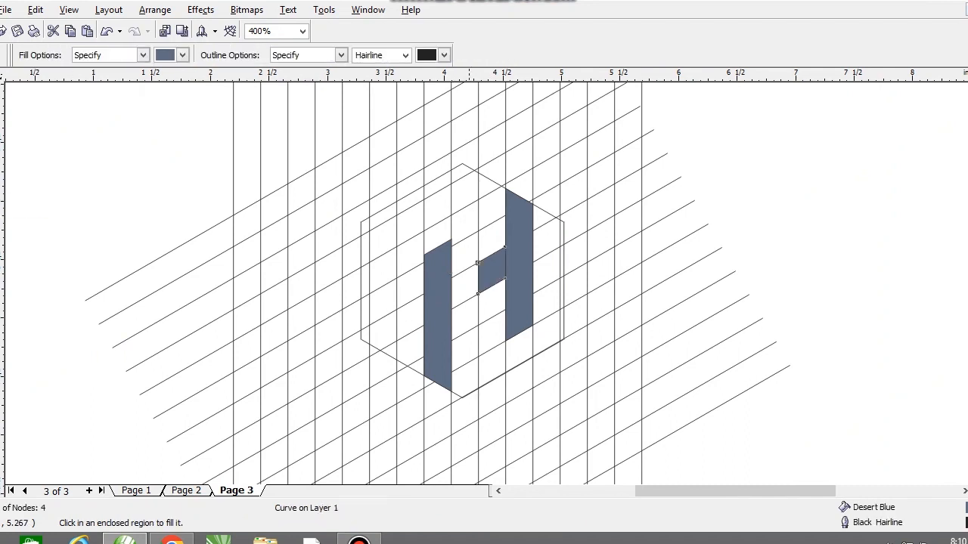
left_click(464, 286)
left_click(437, 240)
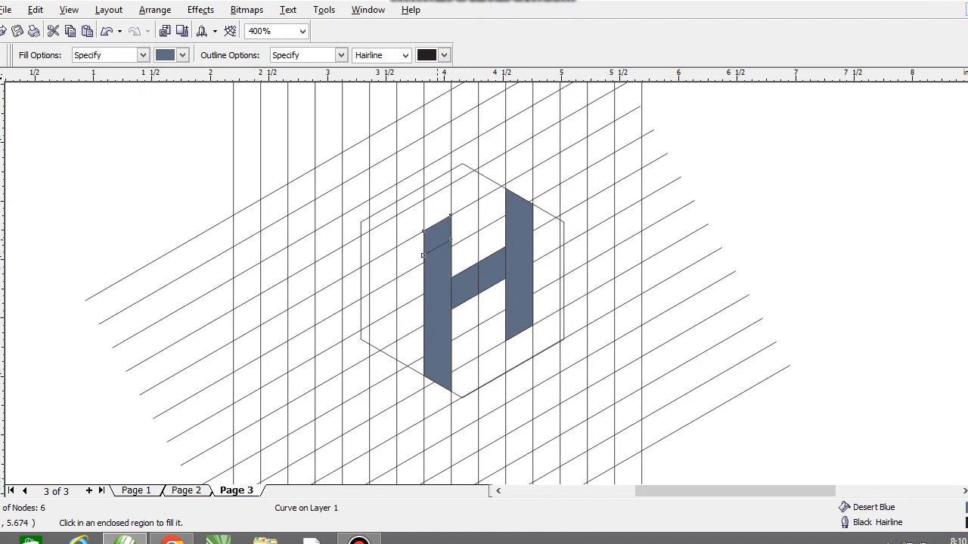
Weld the added top cell to the left bar of the H.
key("space")
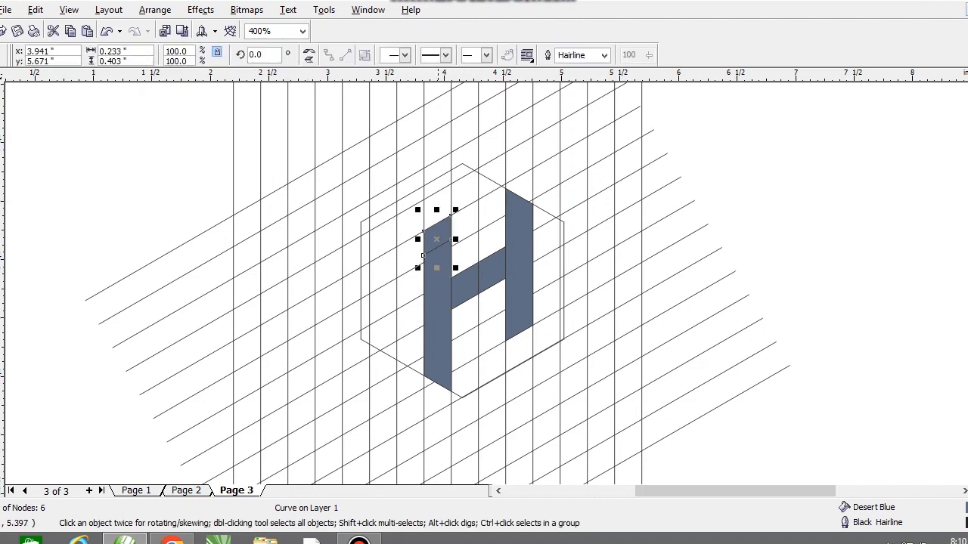
left_click(438, 270, "shift")
left_click_drag(438, 271, 377, 273)
key("ctrl+z")
left_click(401, 54)
Try to weld the two crossbar cells of the H.
left_click(466, 285)
left_click(490, 276, "shift")
left_click(402, 54)
left_click(528, 256, "shift")
left_click_drag(531, 250, 572, 257)
key("ctrl+z")
Delete both line groups of the construction grid, keeping the hexagon and the H pieces.
left_click(588, 205)
key("Delete")
left_click(583, 203)
key("Delete")
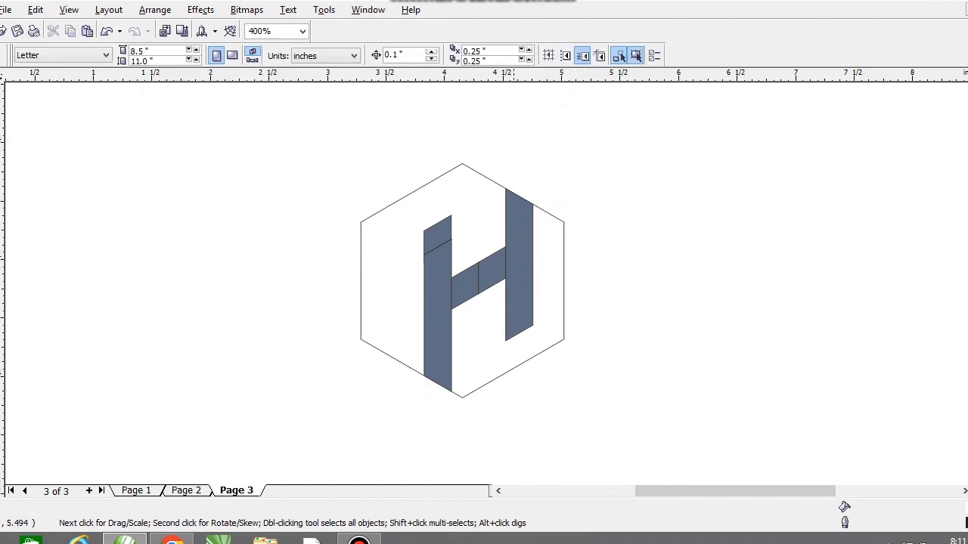
Weld the four pieces of the H into one shape.
left_click_drag(388, 159, 544, 431)
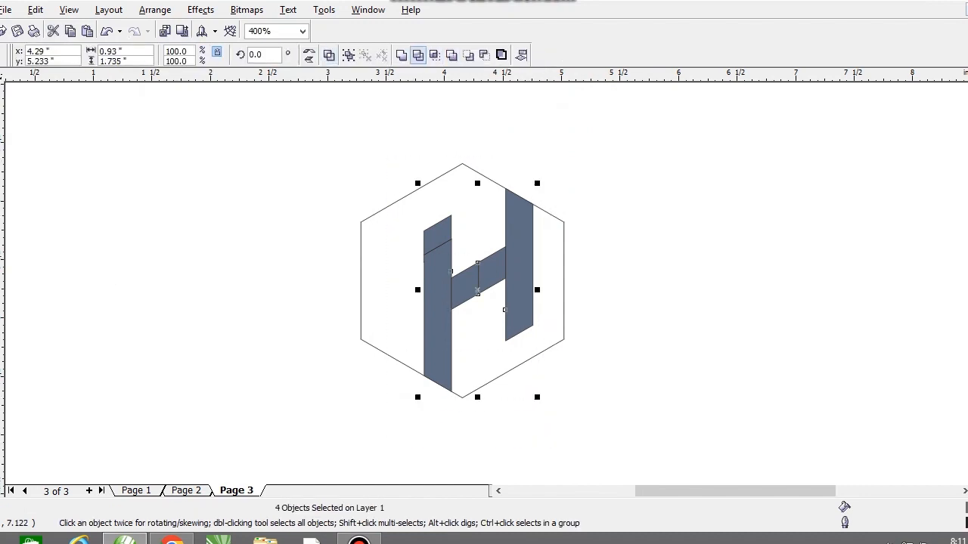
left_click(402, 54)
left_click(476, 215)
left_click_drag(476, 216, 384, 208)
key("ctrl+z")
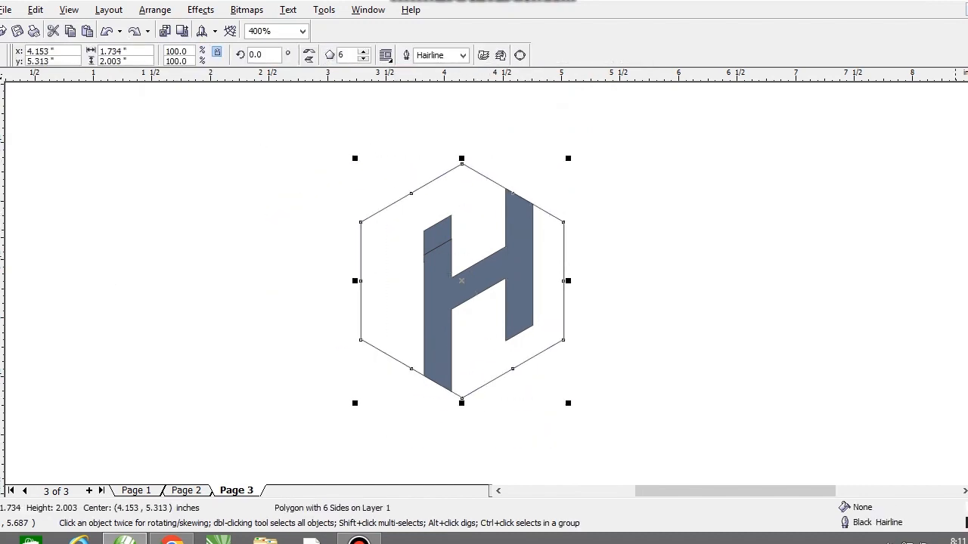
Fill the hexagon with blue, then fill the H with white and remove its outline.
left_click(967, 233)
left_click_drag(624, 150, 413, 402)
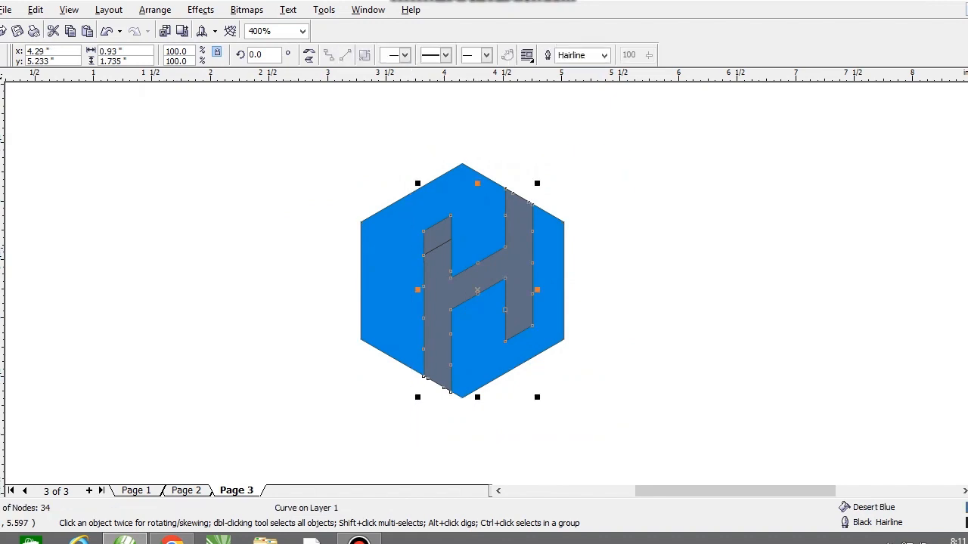
left_click(967, 249)
right_click(967, 98)
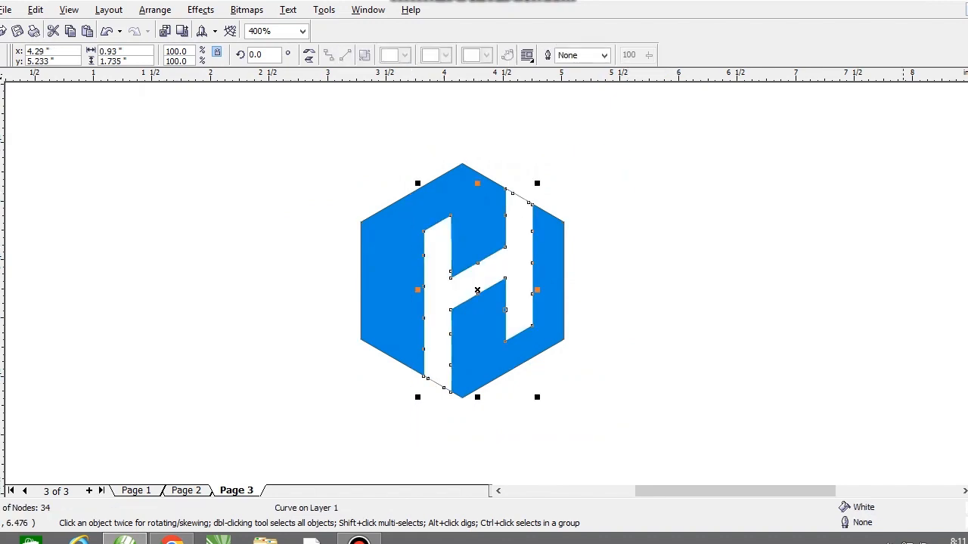
left_click(951, 229)
left_click(520, 295)
key("F5")
left_click(424, 231)
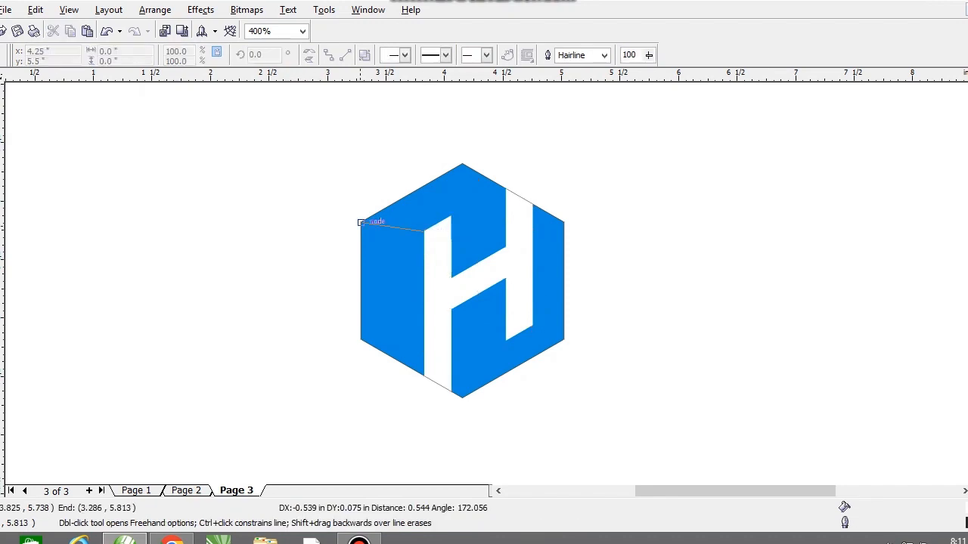
left_click(360, 222)
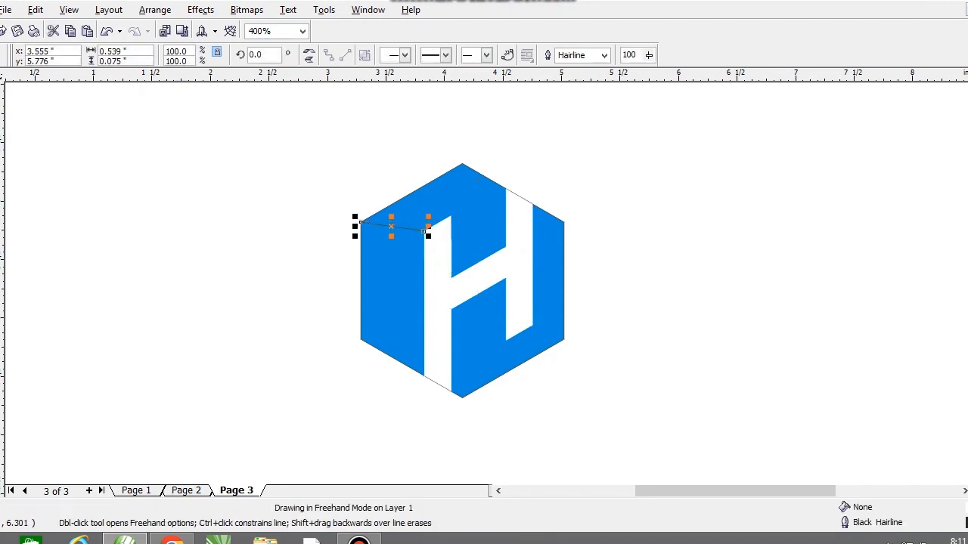
key("Delete")
Draw a four-node Bezier path linking the top corners of the H's left bar to the hexagon's upper-left edge.
left_click(1, 186)
left_click(27, 186)
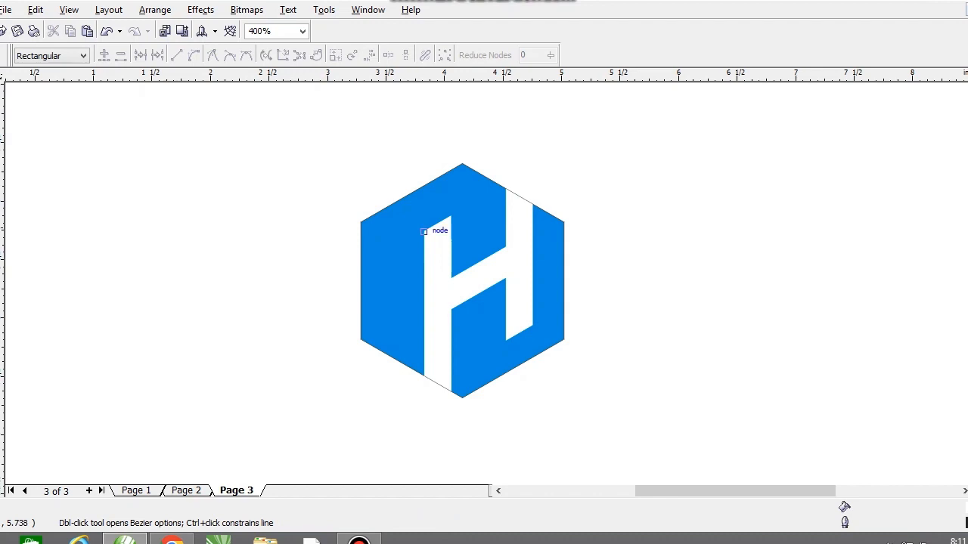
left_click(361, 222)
left_click(385, 207)
left_click(450, 216)
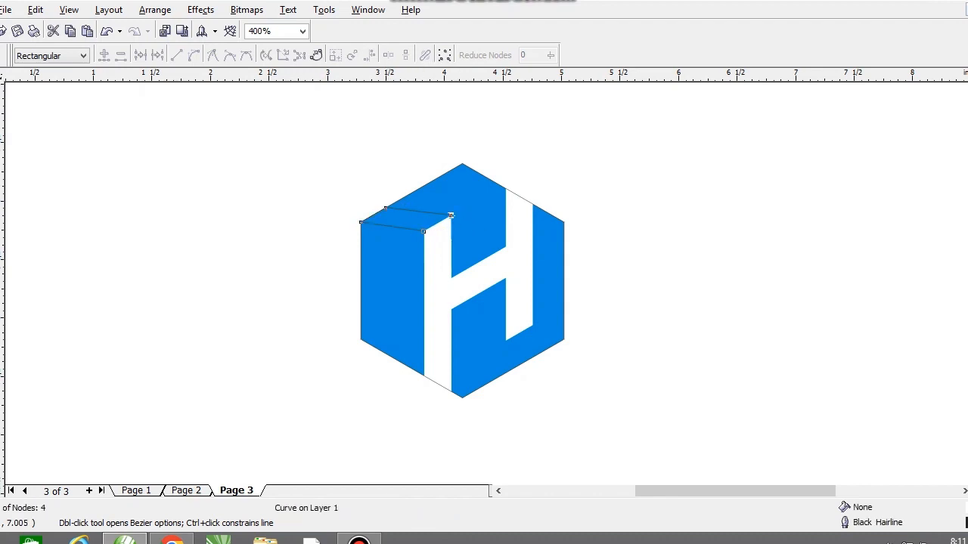
Draw a four-node Bezier path linking the bottom corners of the H's right bar to the hexagon's lower-right edge.
key("space")
left_click_drag(300, 191, 505, 235)
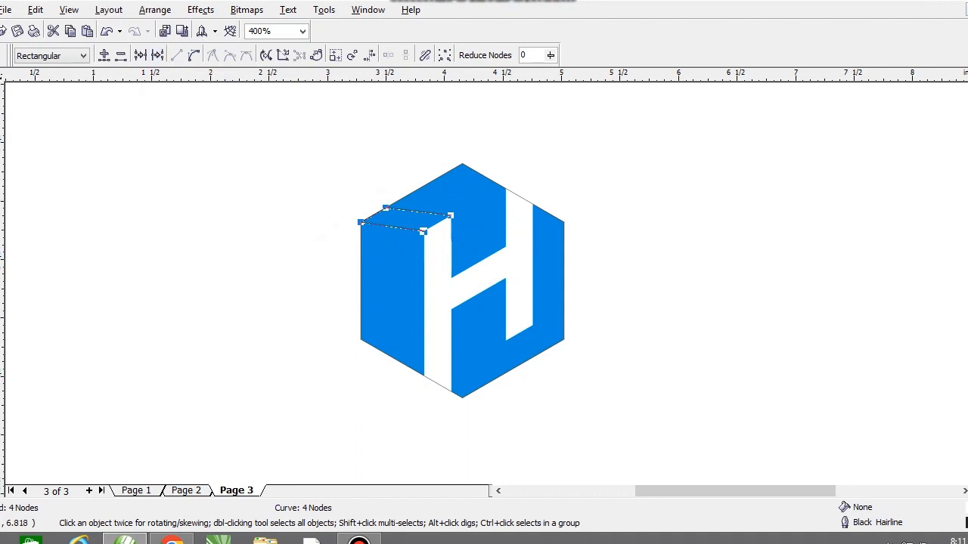
key("space")
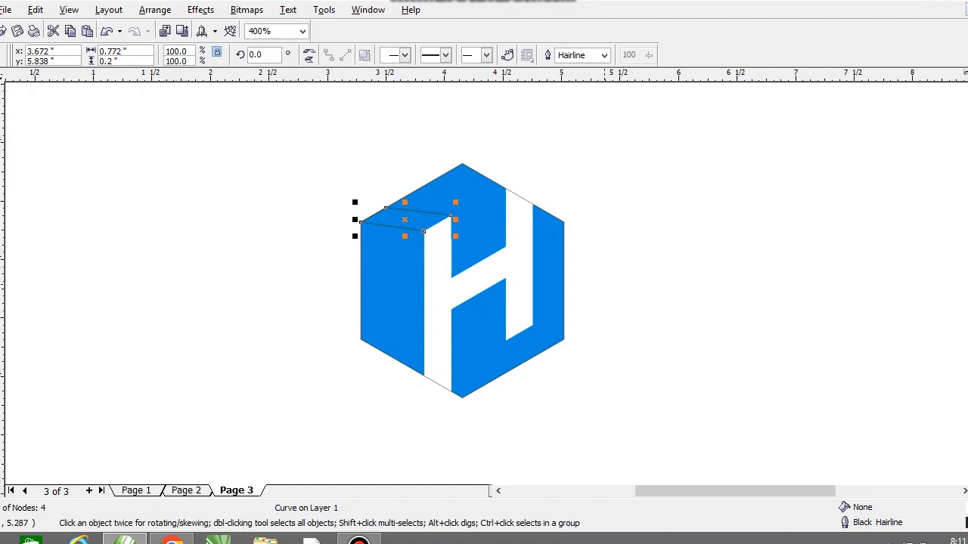
scroll(509, 336, "up", 1)
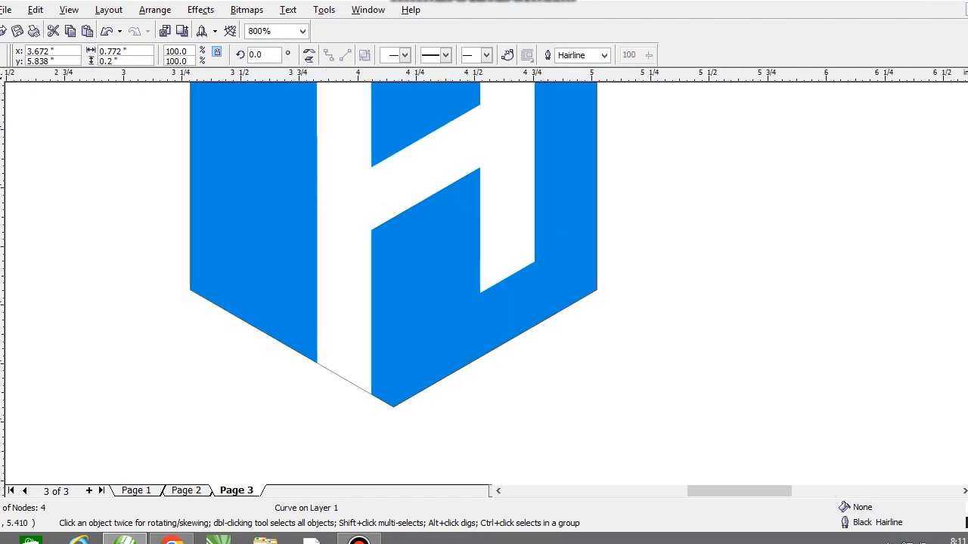
key("space")
left_click(534, 262)
left_click(597, 290)
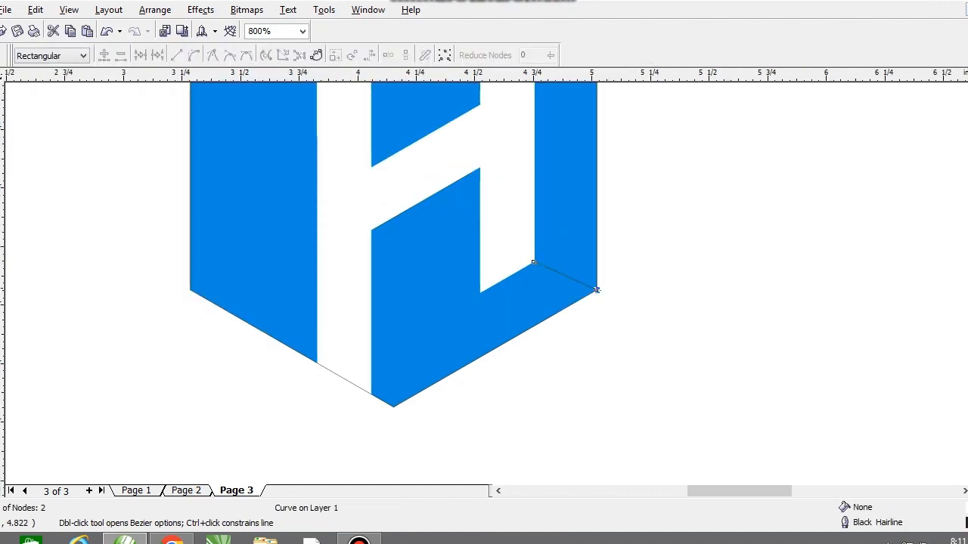
left_click(532, 327)
left_click(480, 294)
key("space")
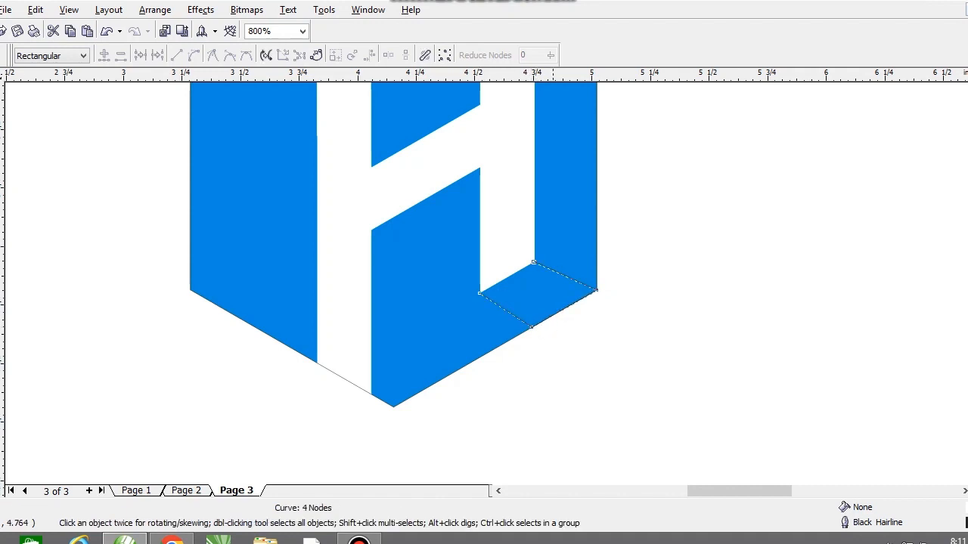
Adjust the new path's lowest node so that it sits exactly on the hexagon's lower-right edge.
scroll(581, 316, "up", 2)
left_click_drag(385, 360, 410, 345)
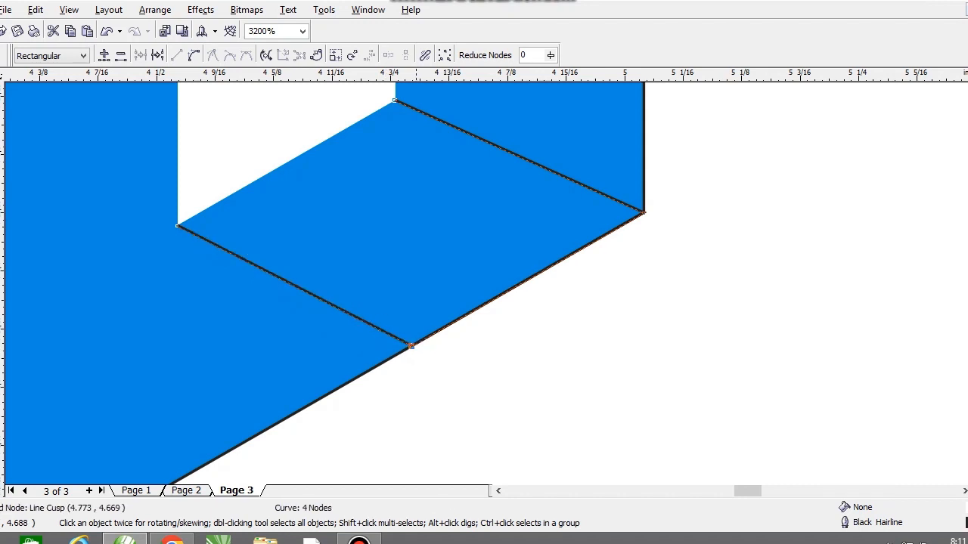
scroll(410, 346, "down", 3)
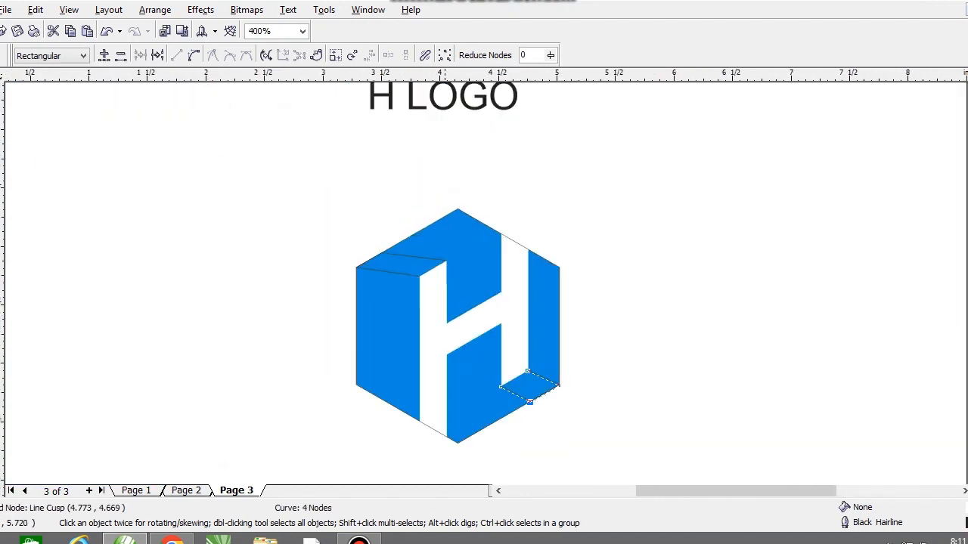
Smart-fill the two Bezier-bounded areas beside the H's bars with the specified Desert Blue fill and a hairline outline.
scroll(432, 351, "up", 1)
left_click(1, 172)
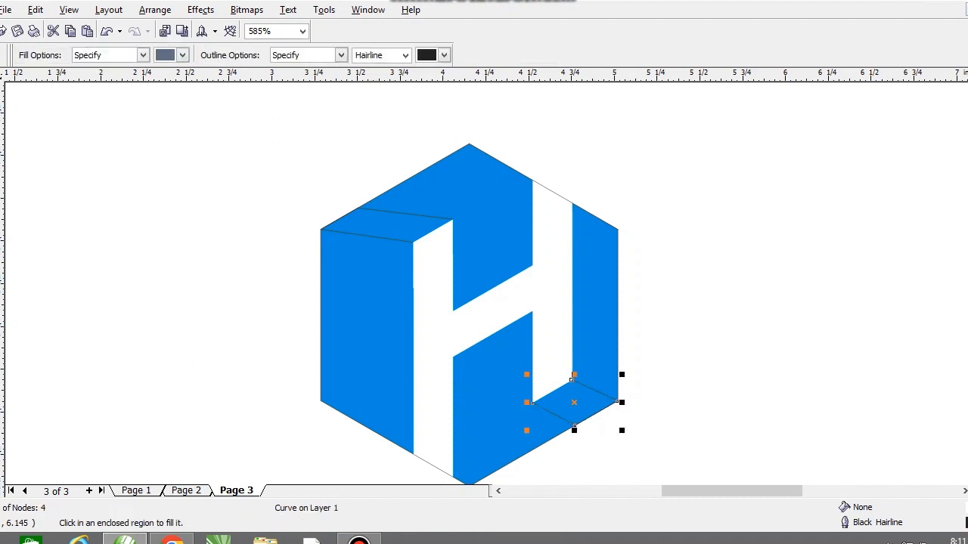
left_click(575, 408)
left_click(390, 220)
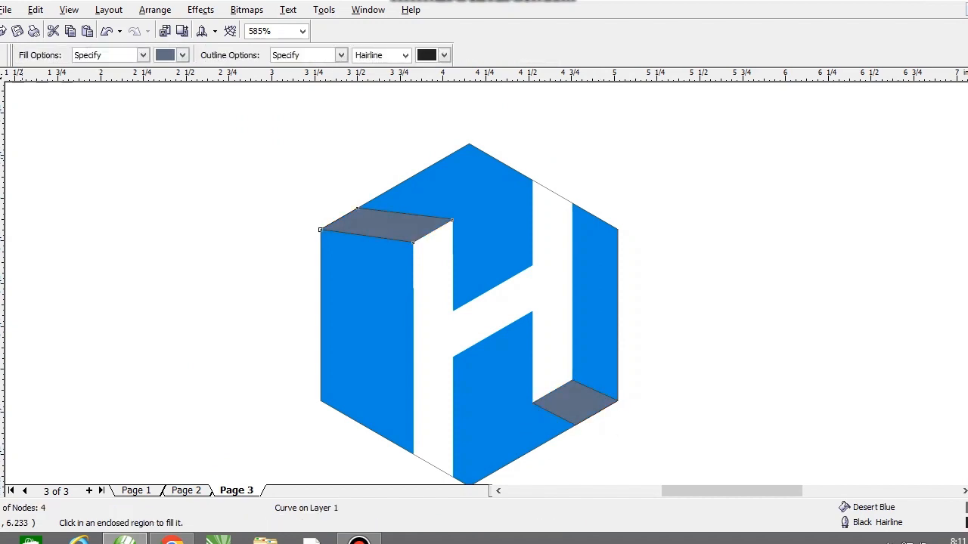
Recolor the two filled pieces with the hexagon's blue, then darken them by entering 20 in the uniform fill.
key("space")
left_click(575, 403, "shift")
left_click_drag(575, 403, 478, 395)
key("ctrl+z")
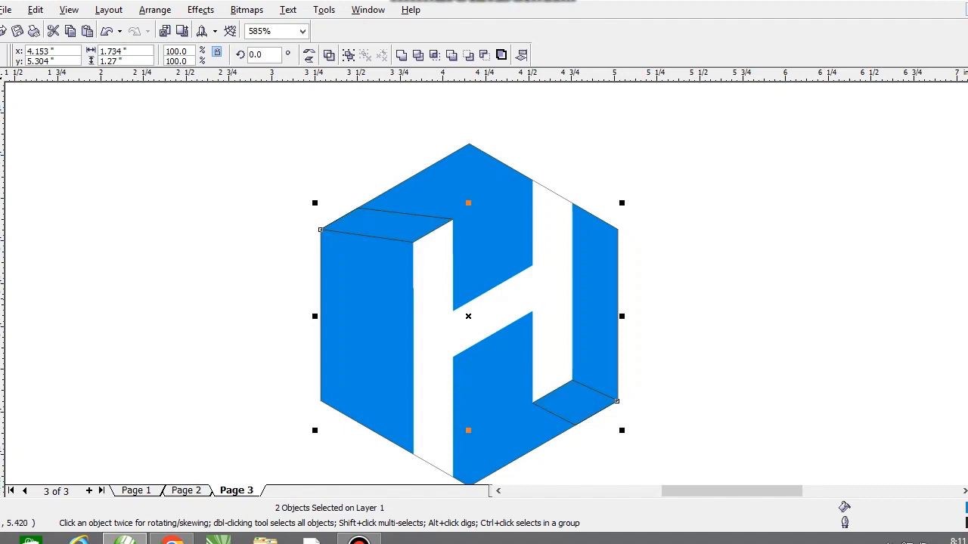
key("shift+F11")
type("20")
key("Return")
key("Escape")
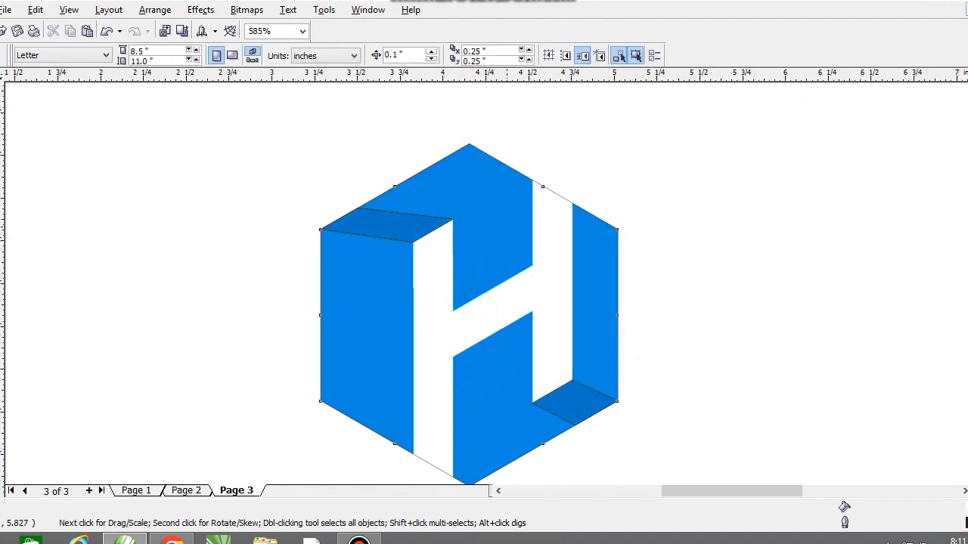
left_click_drag(506, 226, 370, 209)
key("ctrl+z")
key("Escape")
Delete the leftover Bezier paths beneath the two dark blue pieces, keeping the filled shapes in place.
left_click(575, 403)
left_click(385, 225, "shift")
left_click(245, 171)
left_click(363, 226)
key("Tab")
key("Delete")
left_click(575, 401)
left_click_drag(521, 335, 703, 432)
key("Delete")
left_click_drag(493, 324, 464, 384)
key("ctrl+z")
Remove the outline from both dark blue shadow pieces.
left_click(408, 226)
left_click(576, 394, "shift")
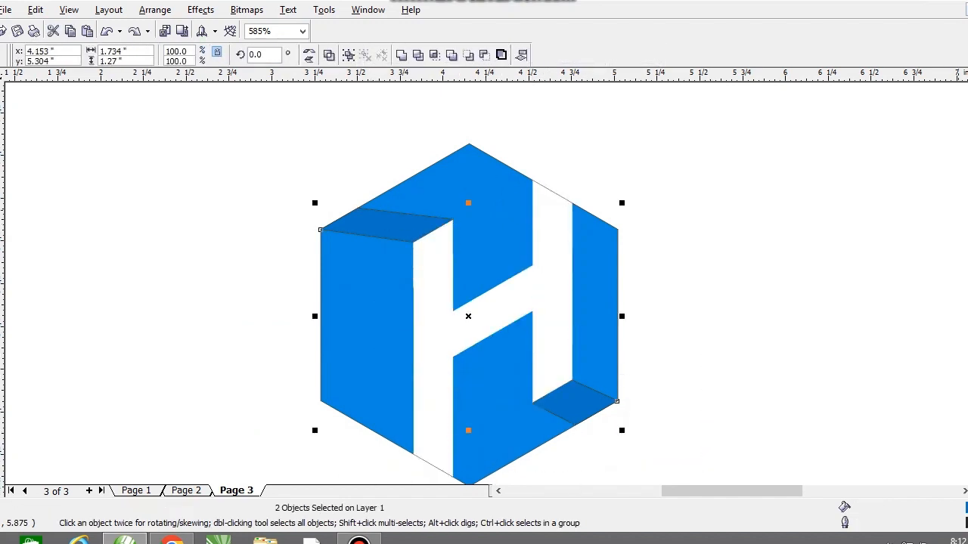
right_click(967, 94)
left_click(756, 282)
key("F3")
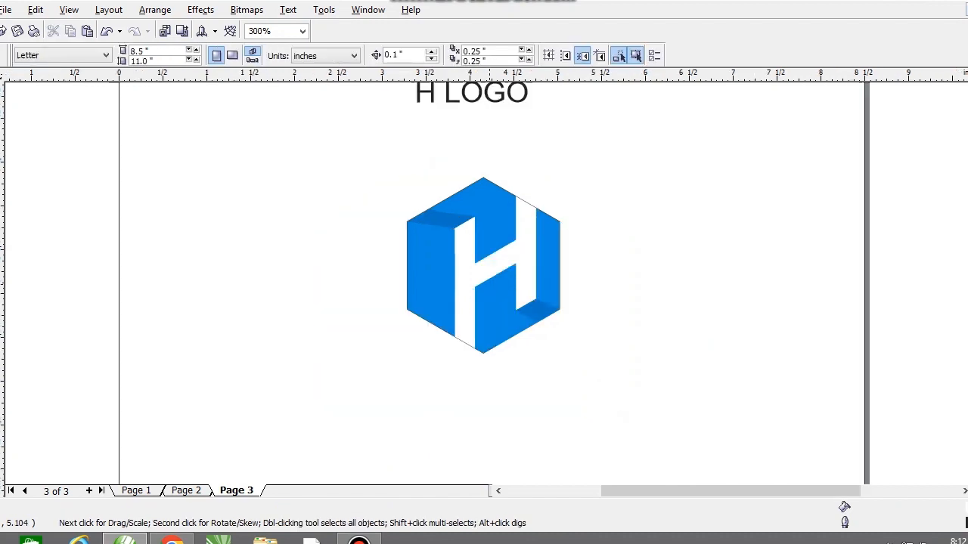
Remove the outline from the blue hexagon.
key("F2")
left_click_drag(326, 158, 650, 369)
left_click(599, 276)
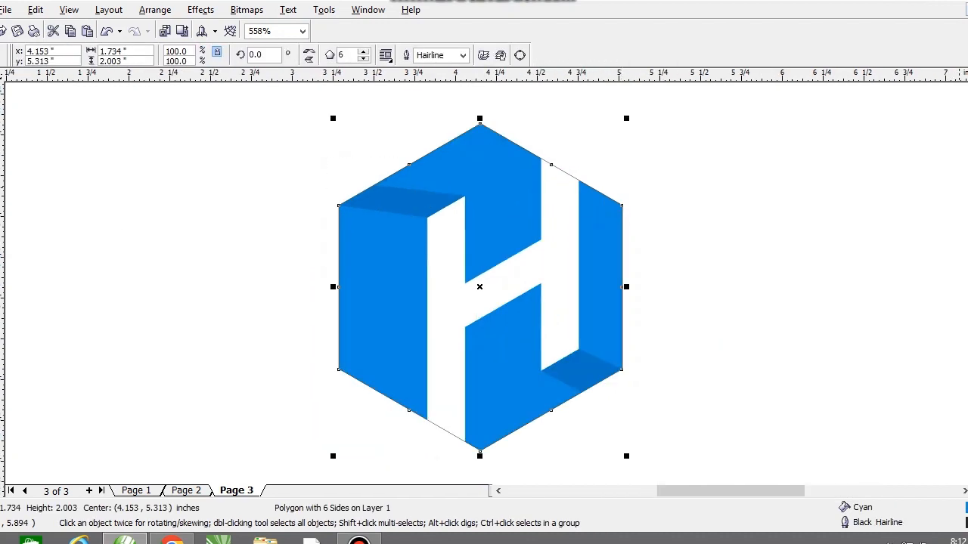
right_click(967, 95)
left_click(756, 311)
key("F3")
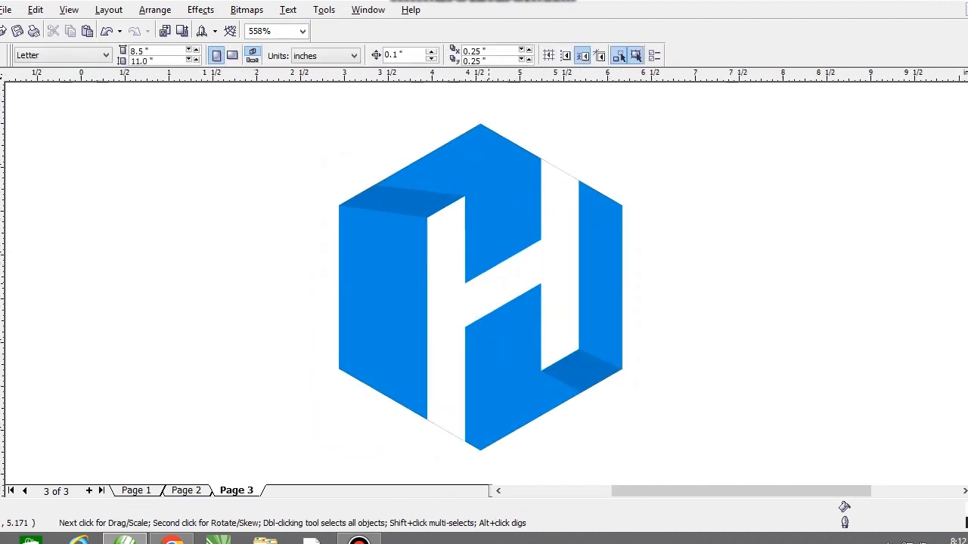
Select the whole hexagon logo and move it slightly up and to the left, below the H LOGO title.
left_click(461, 285)
left_click_drag(319, 155, 568, 387)
left_click_drag(458, 257, 437, 222)
key("Escape")
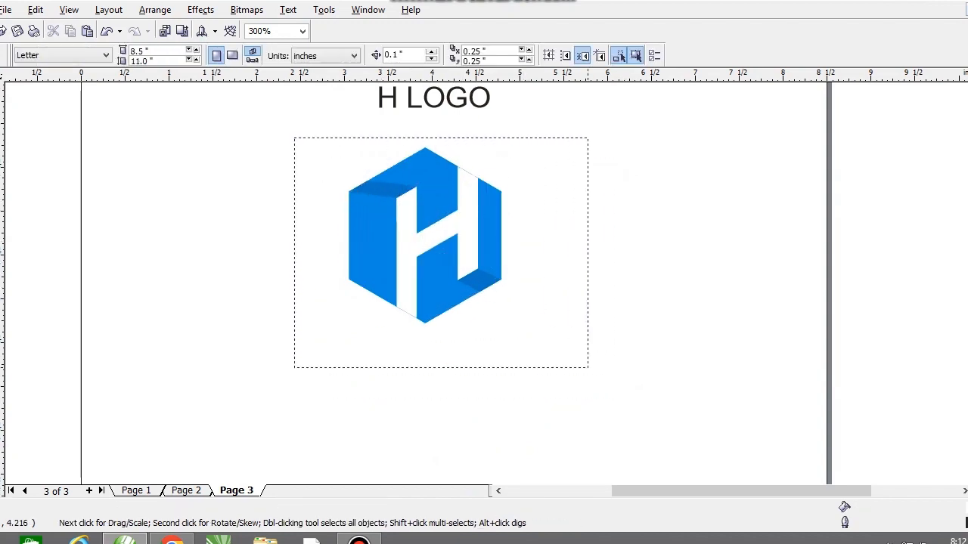
Mirror a copy of the whole logo vertically below the original and group the copy's four objects.
left_click_drag(570, 344, 571, 354)
left_click_drag(425, 143, 424, 364)
right_click(425, 365)
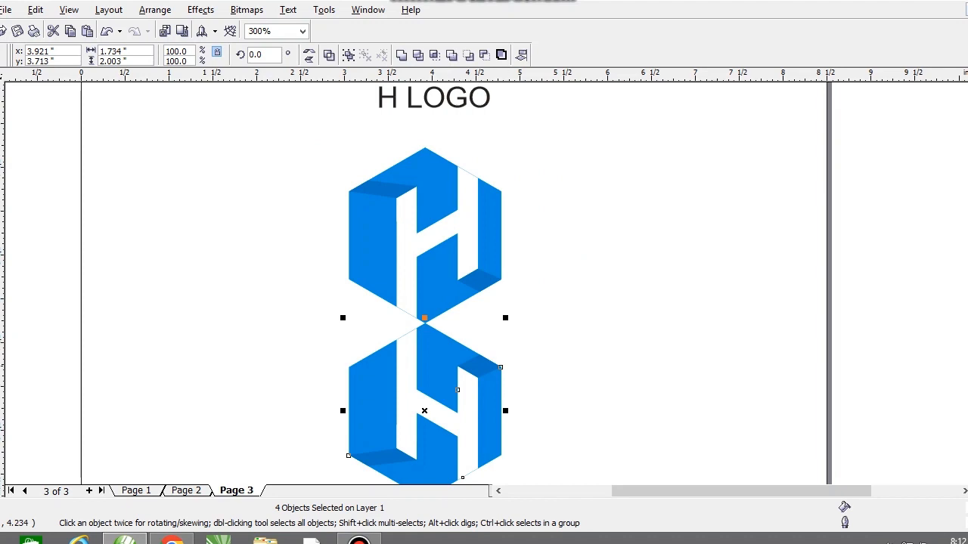
key("ctrl+g")
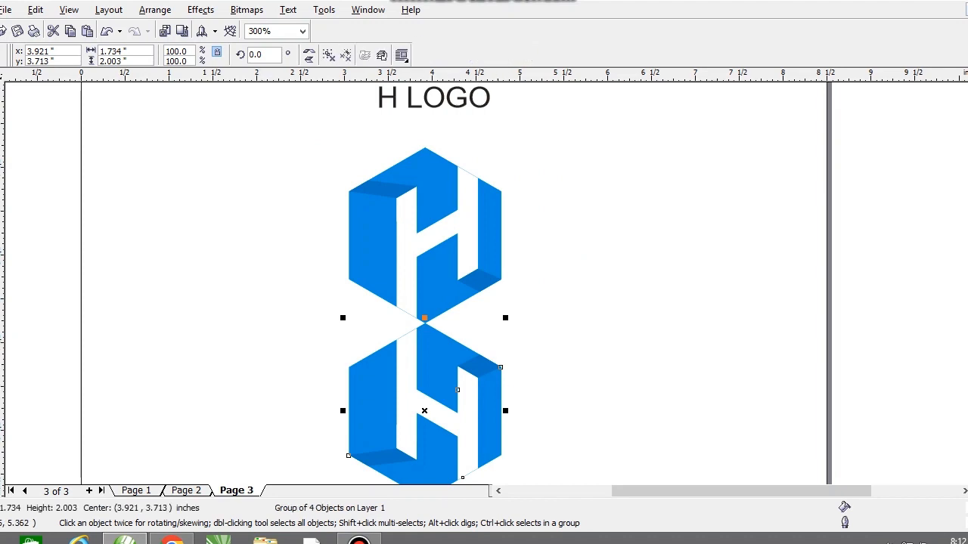
Apply a linear transparency at -90° to the mirrored copy, fading it downward into a short reflection.
left_click(109, 305)
left_click_drag(416, 287, 416, 380)
left_click_drag(416, 286, 416, 261)
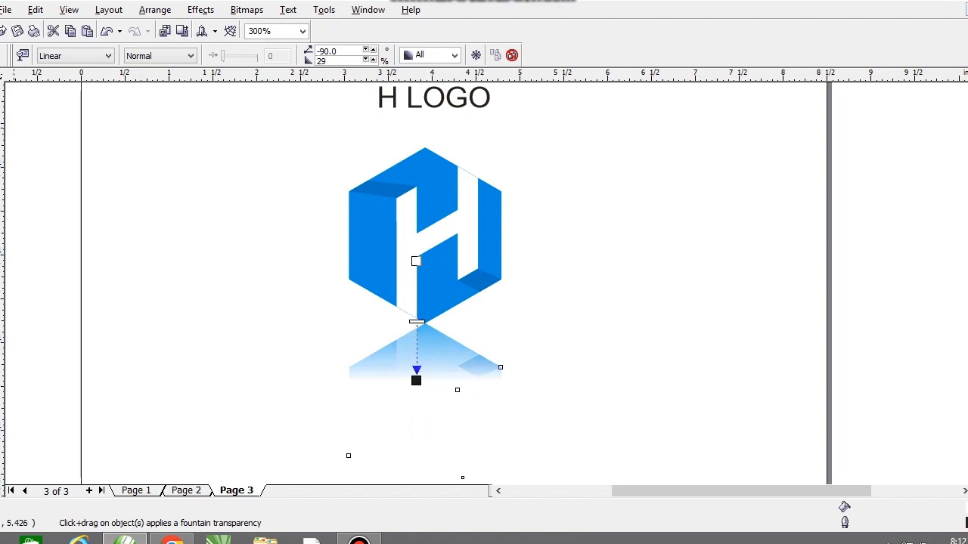
left_click(2, 87)
left_click_drag(424, 348, 305, 331)
key("ctrl+z")
left_click(629, 313)
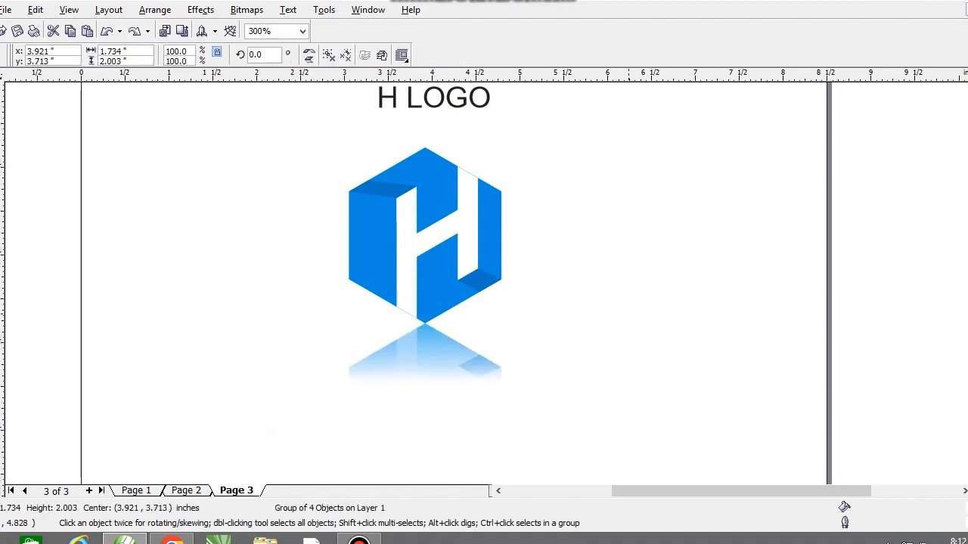
Select the logo together with its reflection and move both slightly to the right, beneath the H LOGO title.
key("F3")
left_click_drag(581, 353, 586, 401)
left_click_drag(387, 201, 574, 400)
key("shift+F2")
left_click_drag(487, 328, 497, 310)
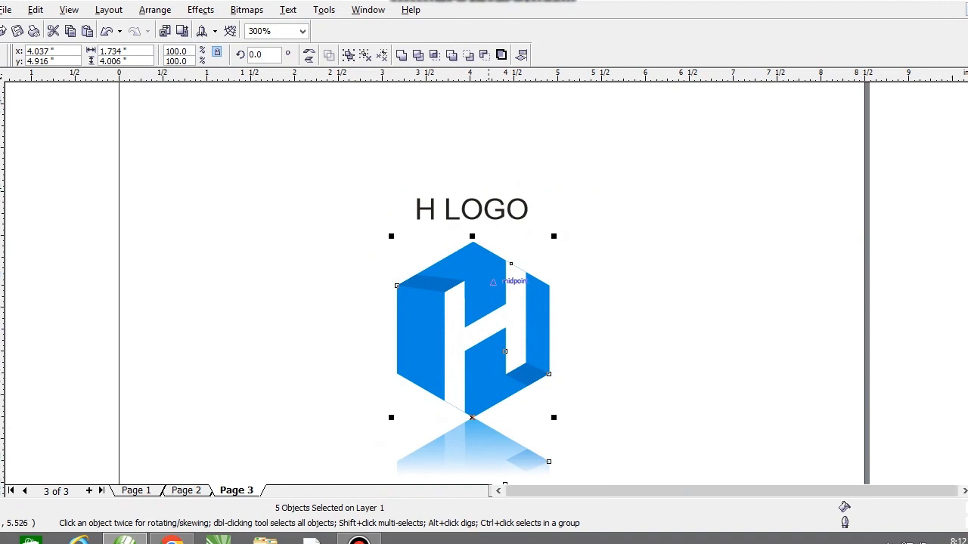
Deselect everything and preview the finished logo with its title and reflection in full screen.
key("F3")
key("shift+F2")
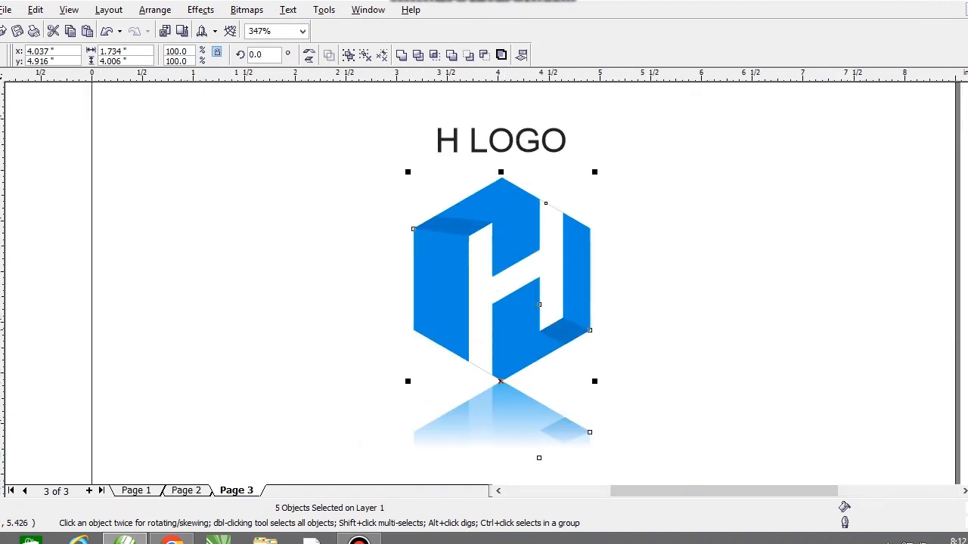
key("Escape")
key("F9")
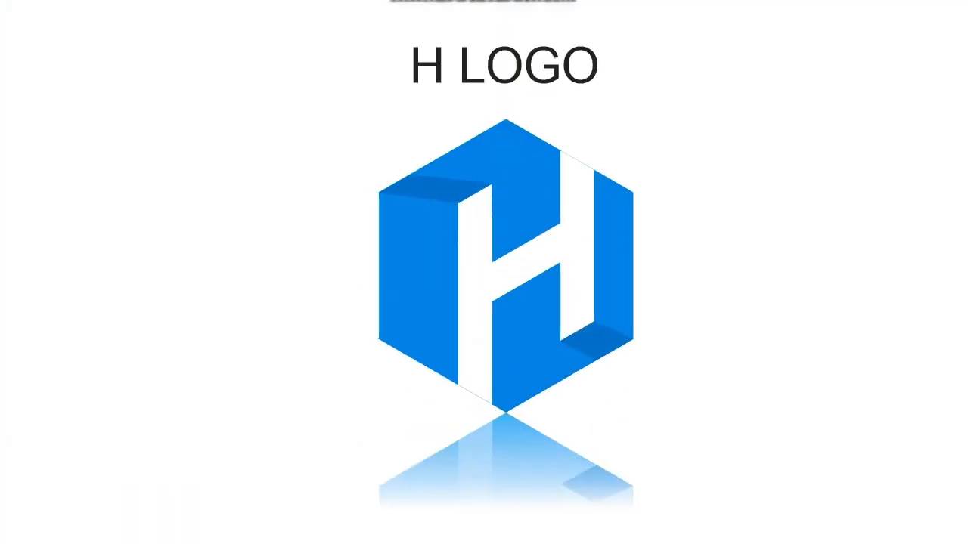